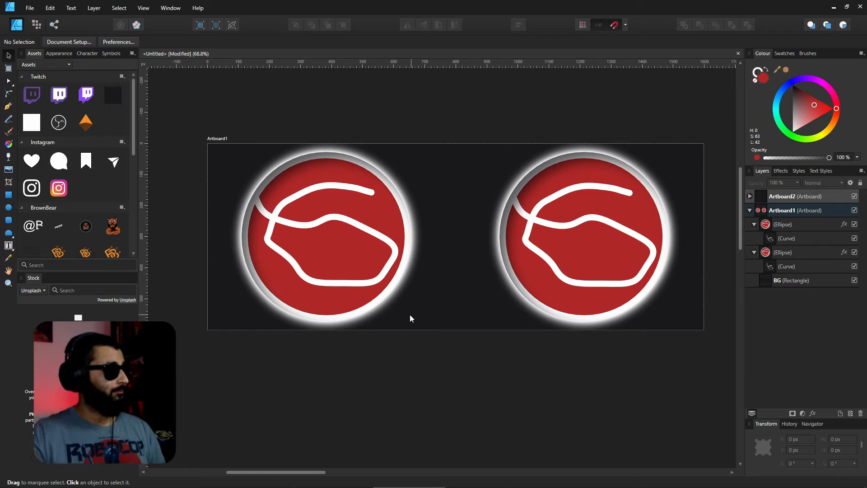
- Shrink the left ellipse proportionally to about 117 px wide
click(332, 160)
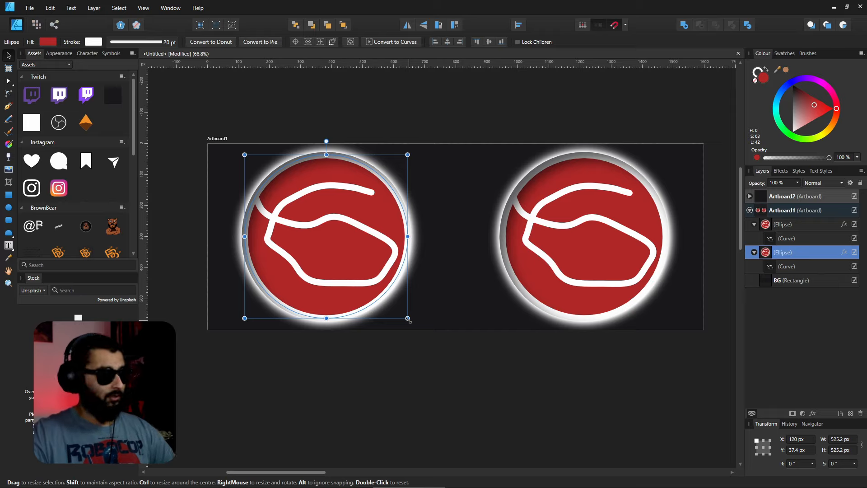
drag(408, 317, 348, 258)
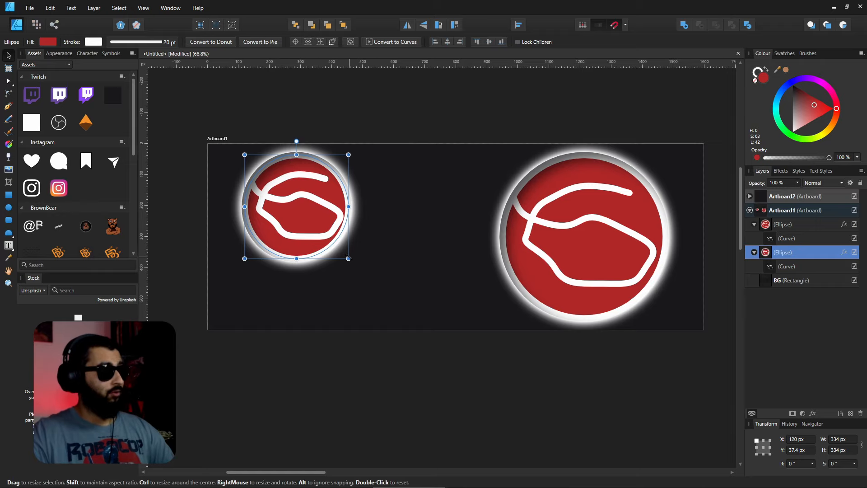
drag(346, 255, 326, 243)
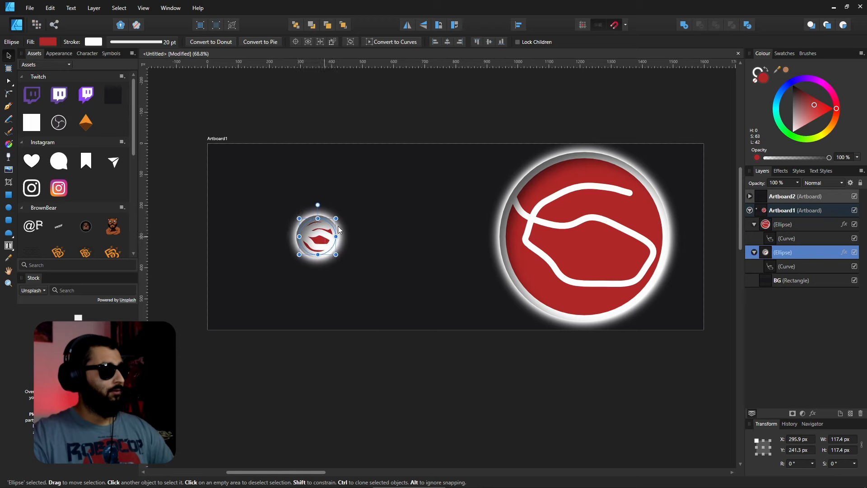
click(410, 312)
- Shrink the right ellipse to about 142 px wide and undo the resize
click(523, 280)
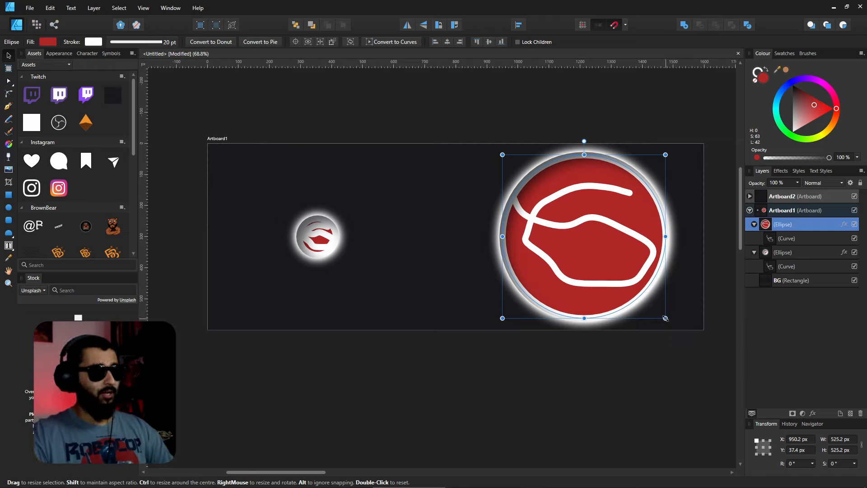
drag(665, 318, 589, 230)
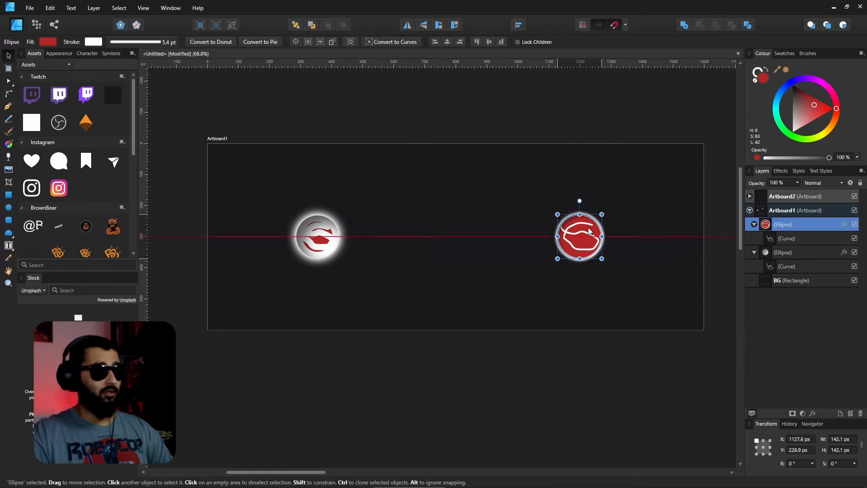
click(589, 399)
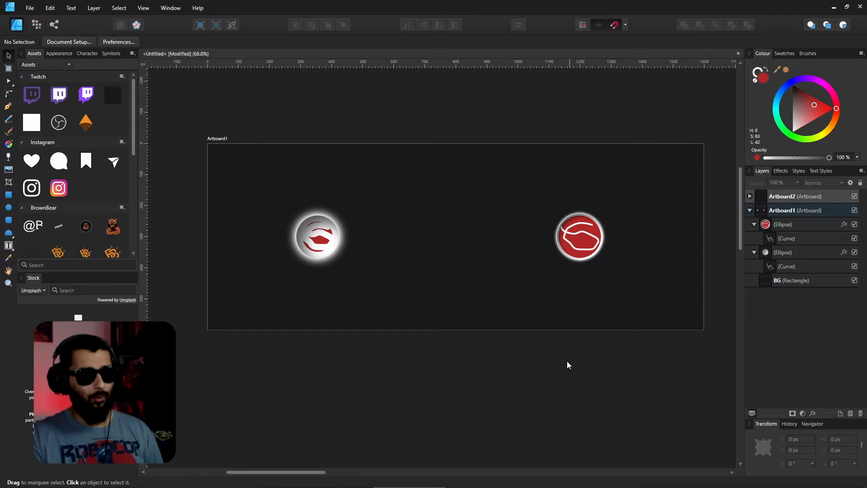
key(ctrl+z)
key(ctrl+y)
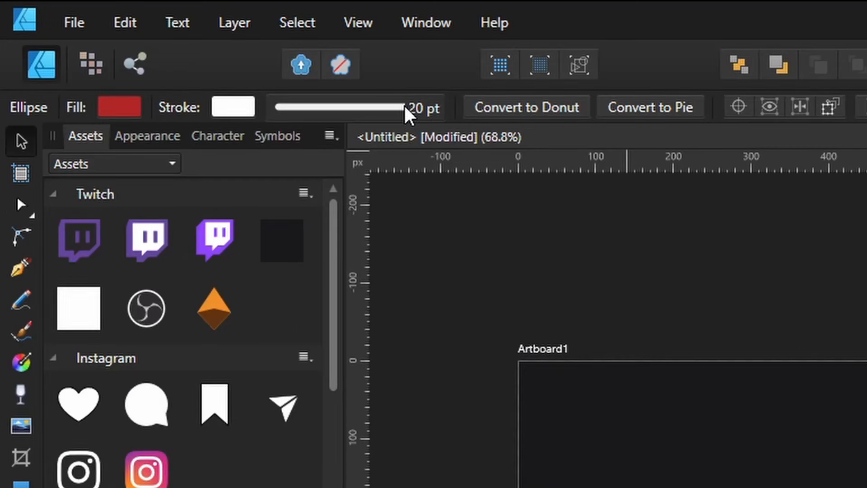
- Compare the Scale with object stroke option of the right and left ellipses
click(408, 110)
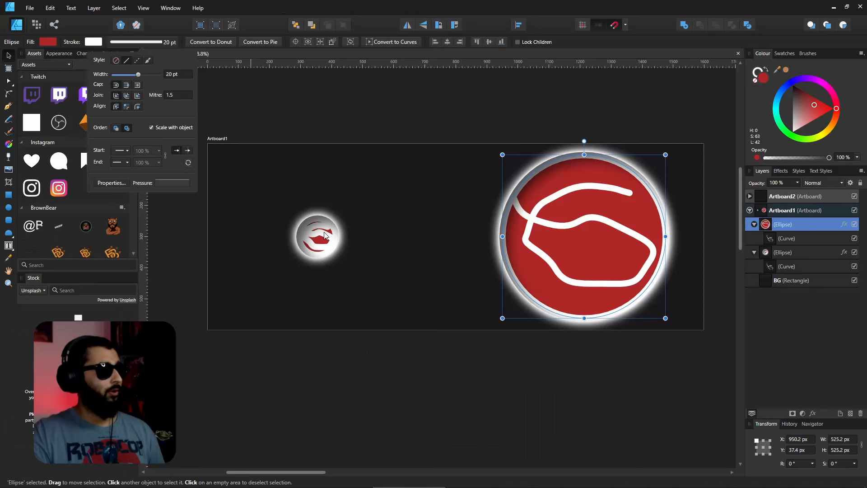
click(140, 40)
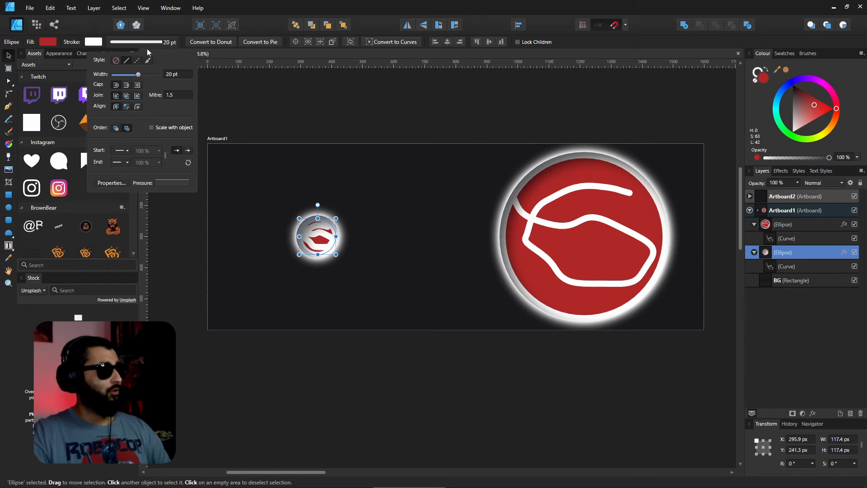
- Shrink the right ellipse around its centre to about 149 px wide
click(658, 216)
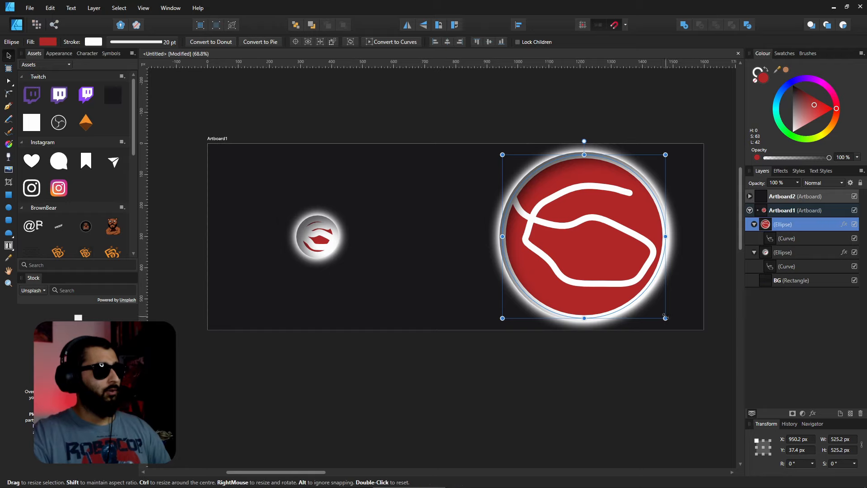
drag(665, 317, 608, 260)
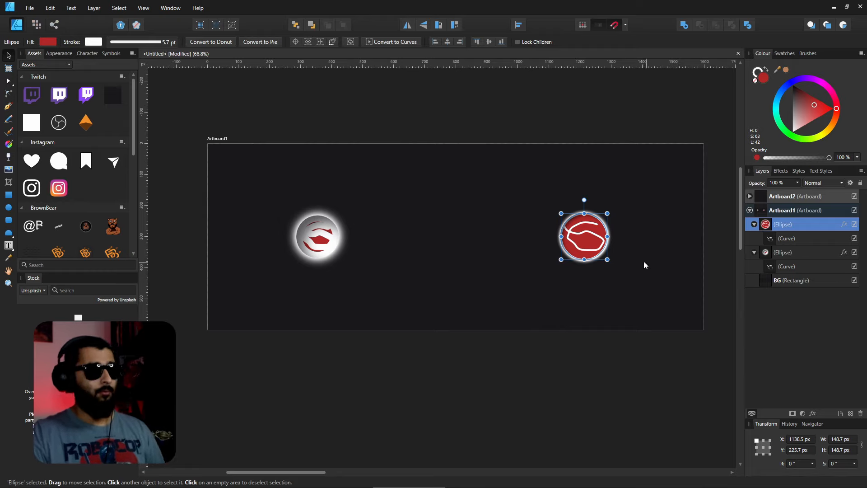
- Examine the right ellipse's layer effects and the stroke settings of the curves nested in both ellipses
click(844, 225)
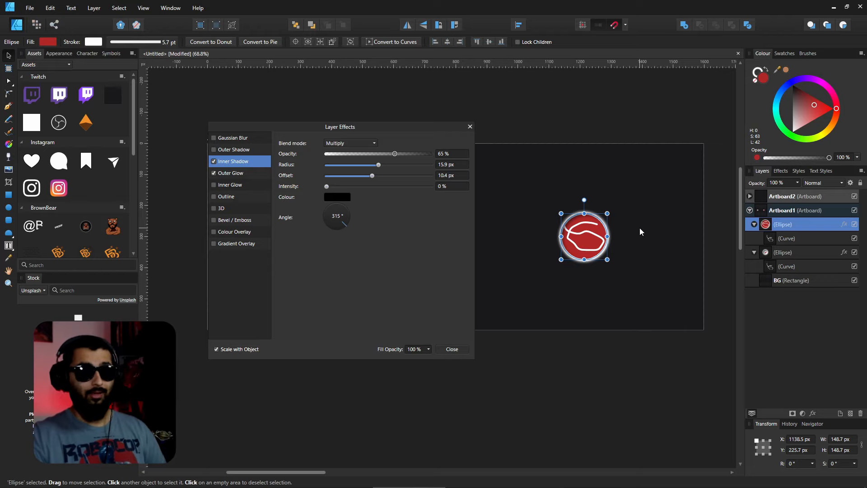
drag(426, 124, 562, 335)
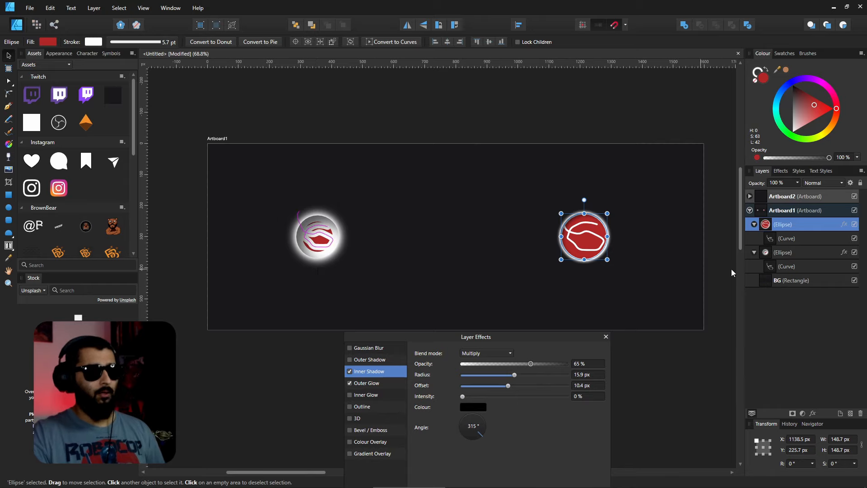
click(781, 238)
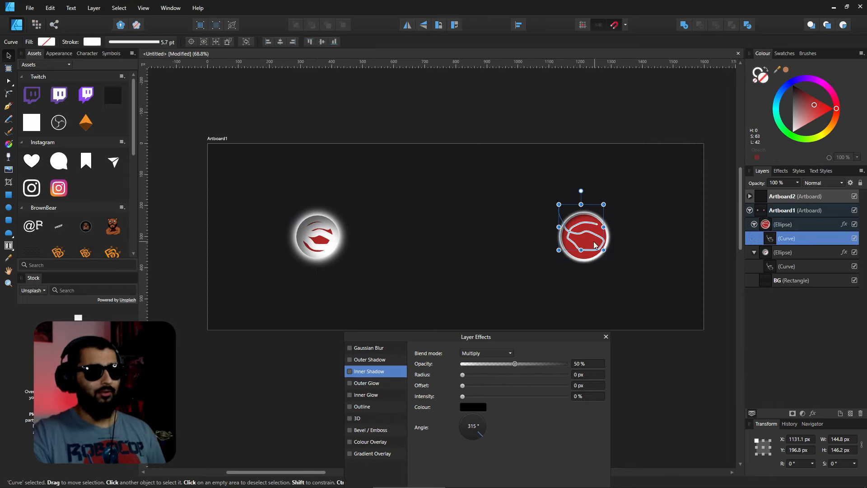
click(158, 42)
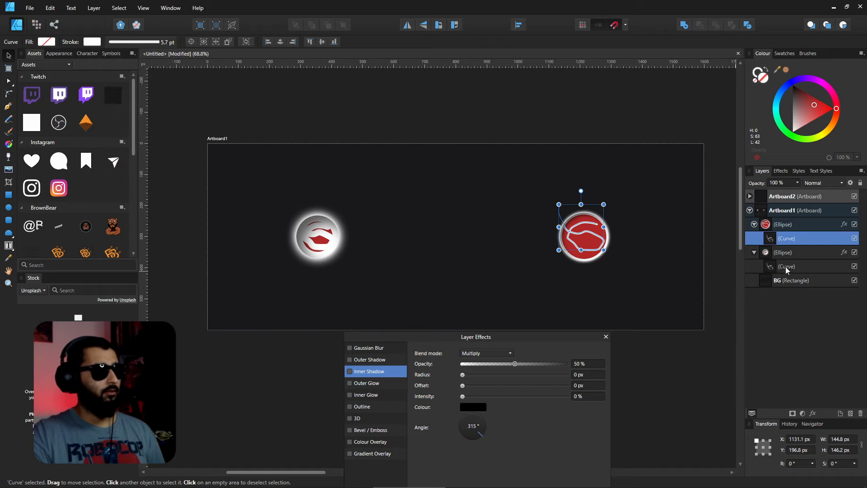
click(772, 268)
click(164, 43)
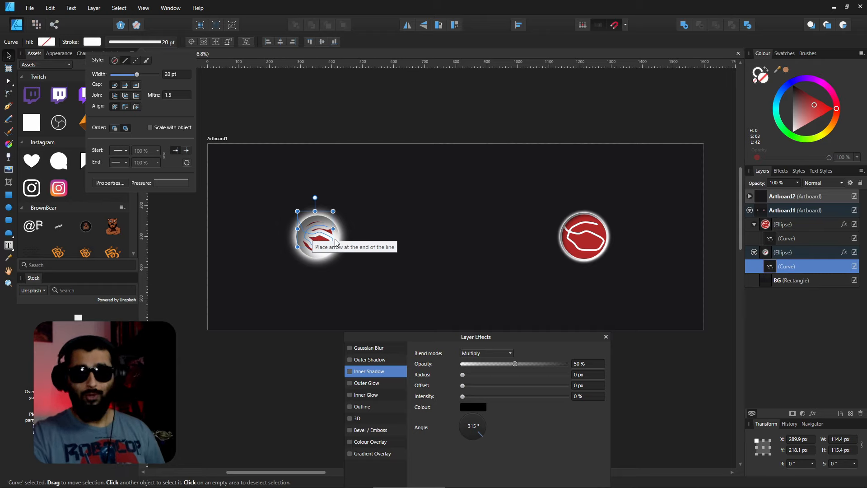
click(512, 275)
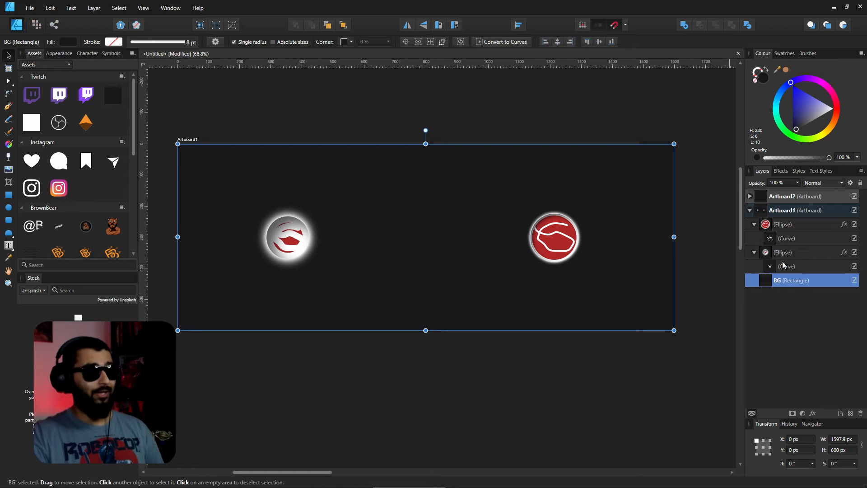
- Copy both ellipses from Artboard1 and paste them near the middle of Artboard2
click(782, 227)
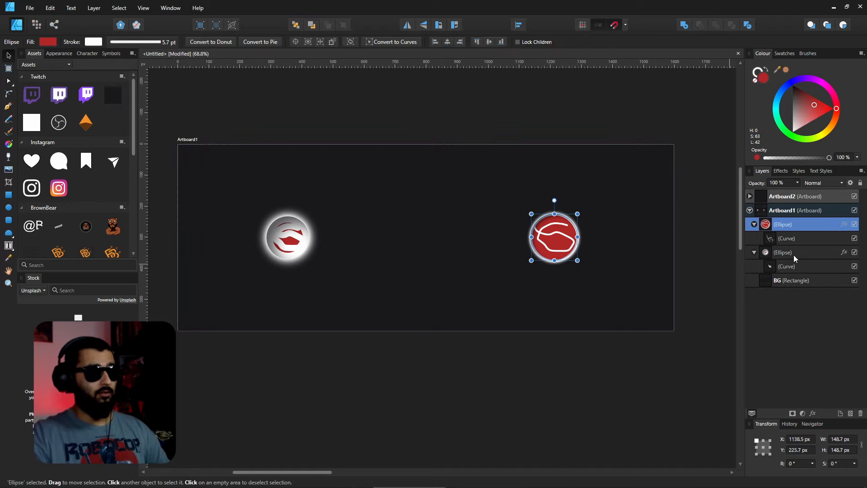
ctrl+click(792, 253)
drag(686, 314, 437, 267)
scroll(437, 267, down, 3)
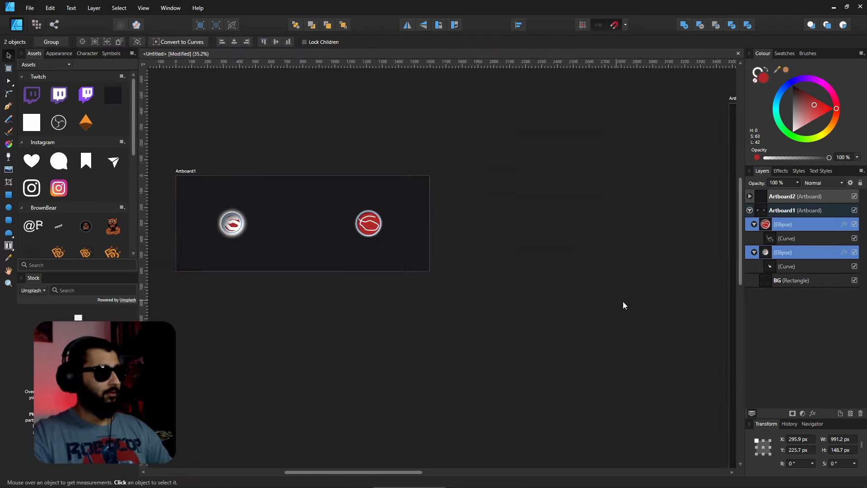
scroll(622, 302, down, 3)
drag(653, 294, 333, 284)
scroll(451, 315, up, 1)
click(472, 318)
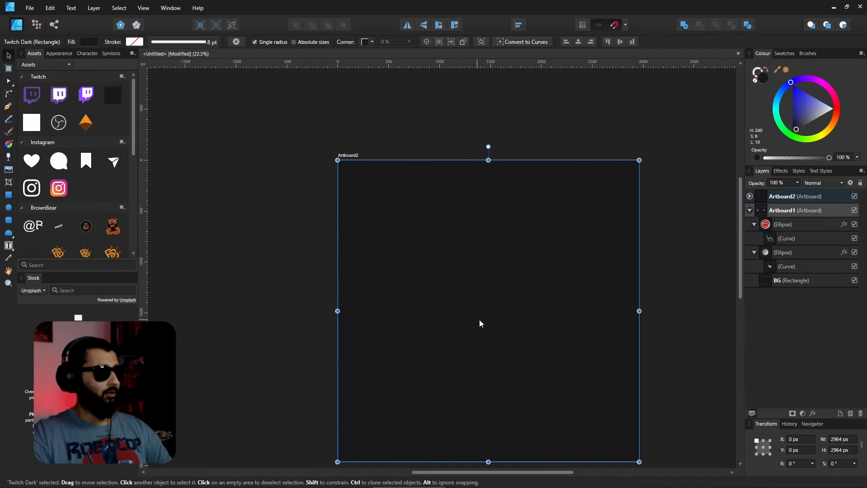
key(ctrl+v)
drag(458, 190, 541, 283)
click(696, 313)
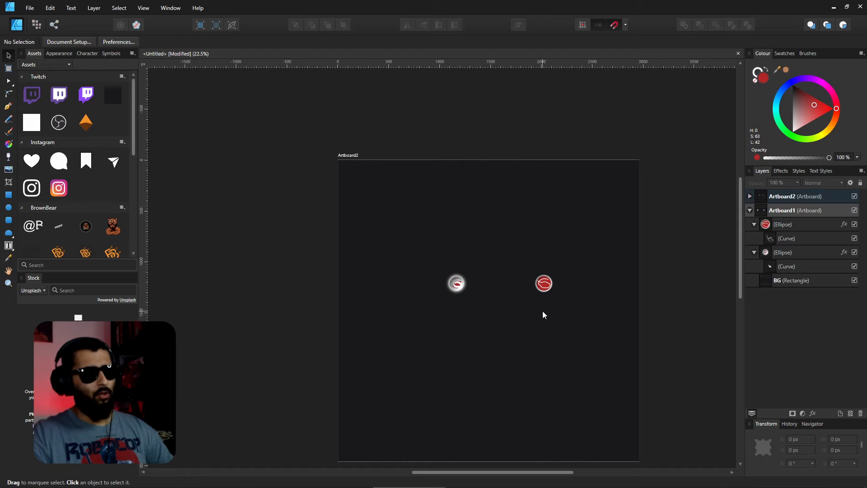
- Enlarge the left ellipse copy on Artboard2 proportionally to about 2083 px wide
scroll(542, 311, up, 1)
scroll(543, 312, up, 1)
click(411, 271)
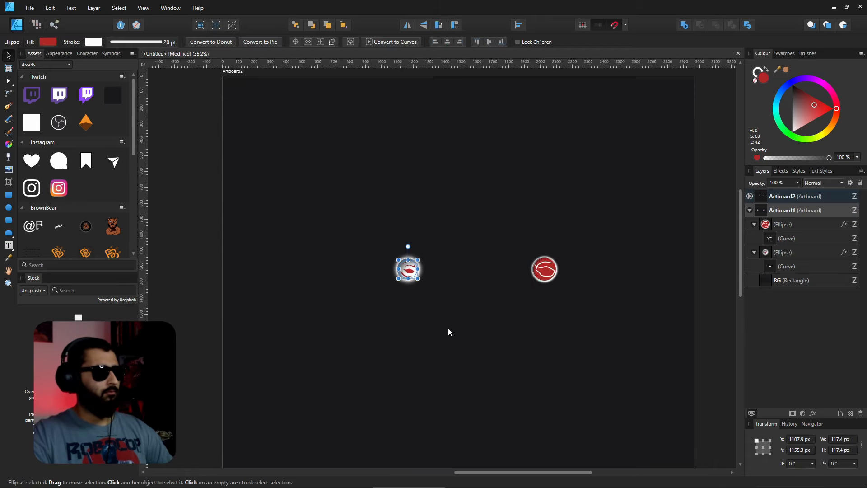
drag(437, 294, 670, 436)
drag(655, 372, 601, 273)
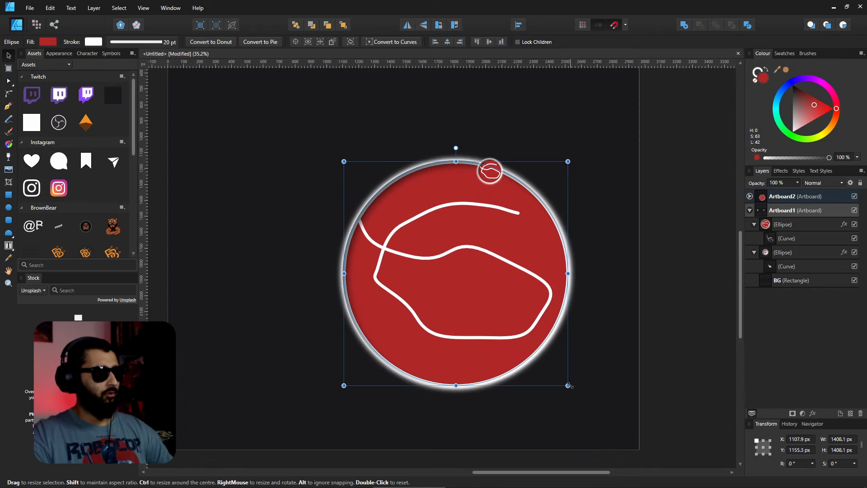
drag(568, 385, 693, 469)
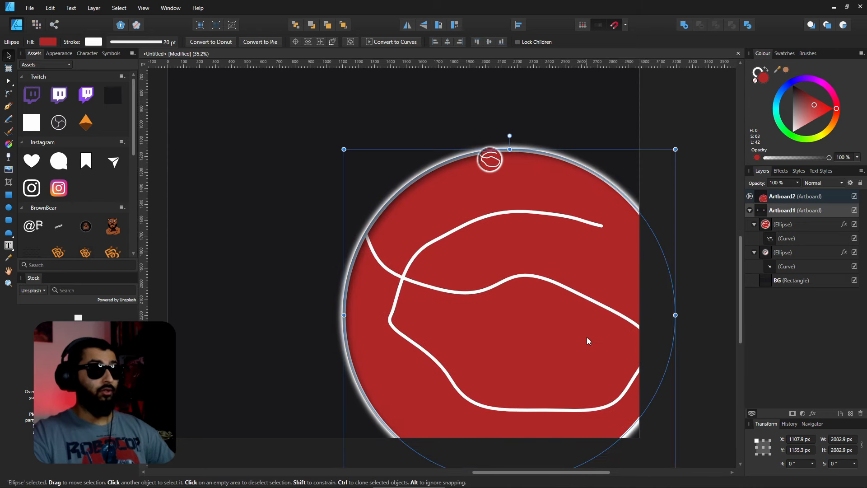
- Move the enlarged ellipse off Artboard2, placing it beyond the artboard's lower left side
drag(588, 336, 396, 204)
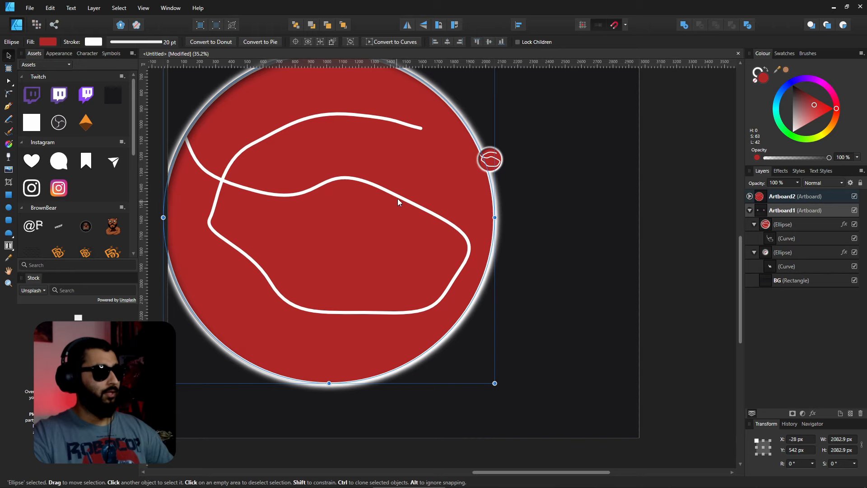
drag(414, 210, 510, 259)
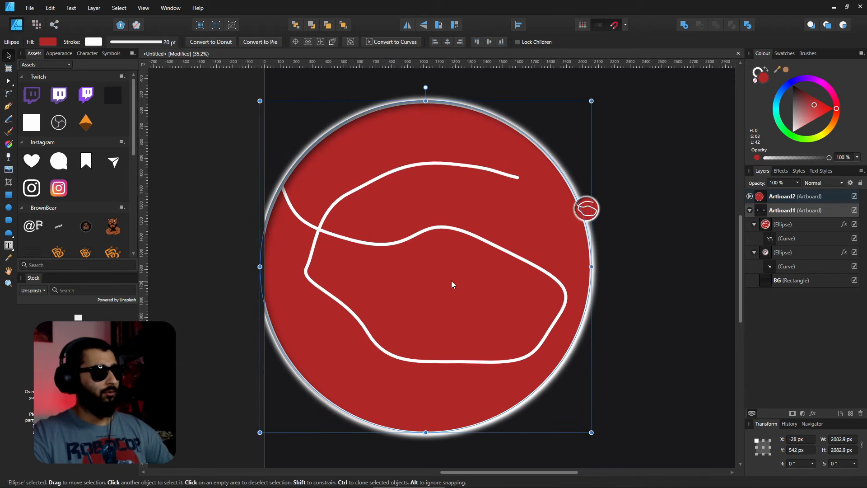
drag(427, 277, 448, 256)
scroll(447, 257, down, 1)
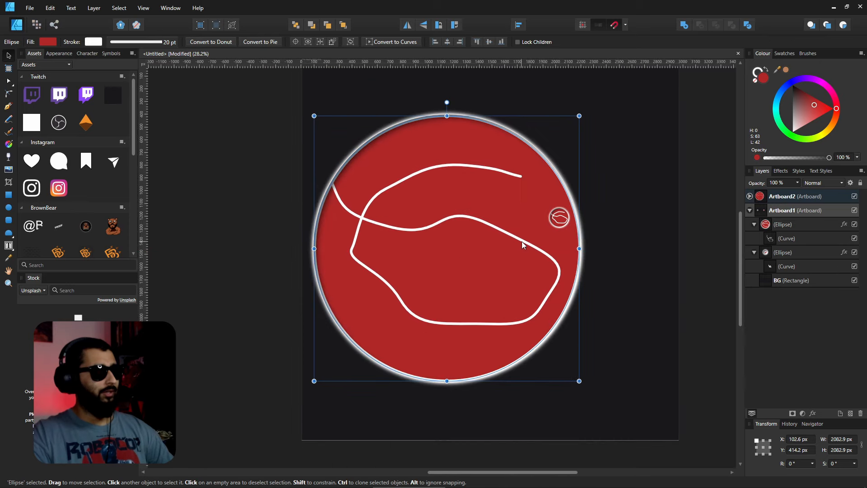
scroll(522, 242, down, 1)
drag(552, 283, 317, 363)
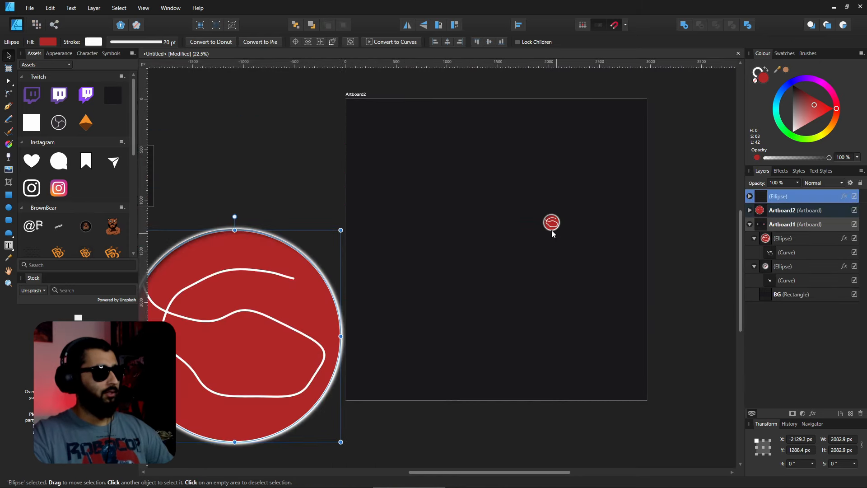
- Move the small ellipse towards the centre of Artboard2 and enlarge it proportionally to about 2310 px wide
drag(549, 232, 493, 232)
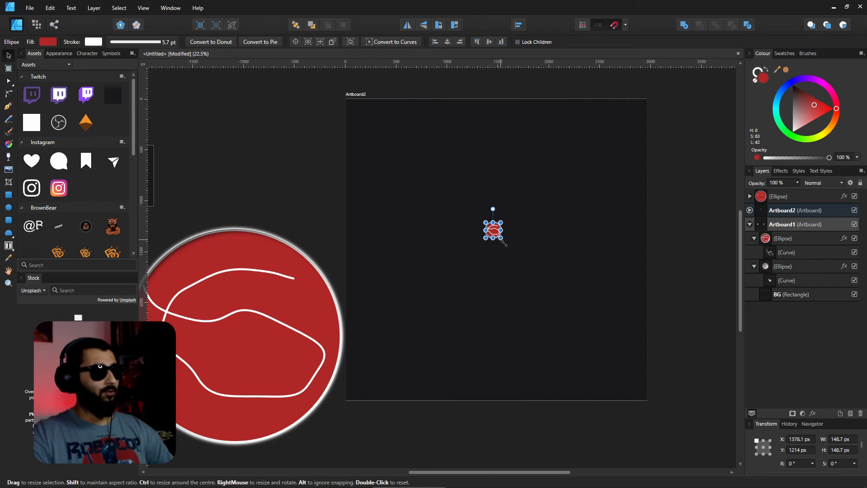
drag(503, 243, 614, 346)
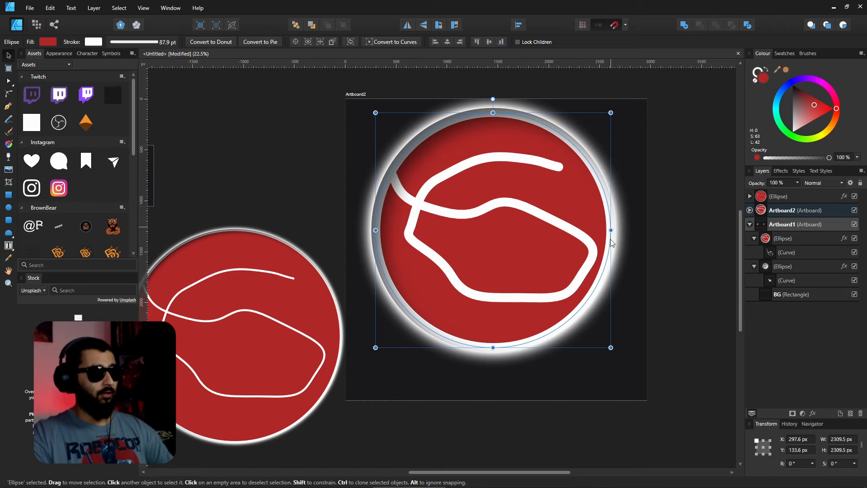
- Turn on Scale with object for the stroke of the large ellipse outside Artboard2
click(295, 254)
drag(288, 293, 460, 332)
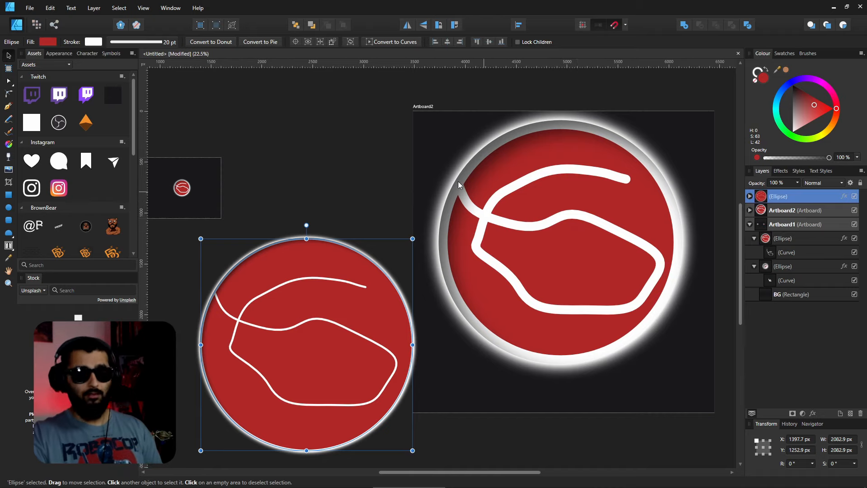
click(163, 43)
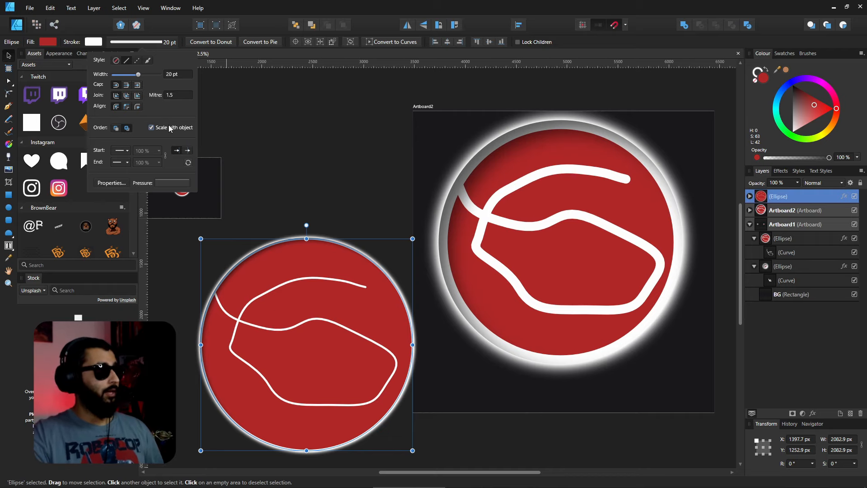
click(289, 175)
- Draw a looping Pen curve about 2295 by 2386 px over the ellipse on Artboard2
click(8, 107)
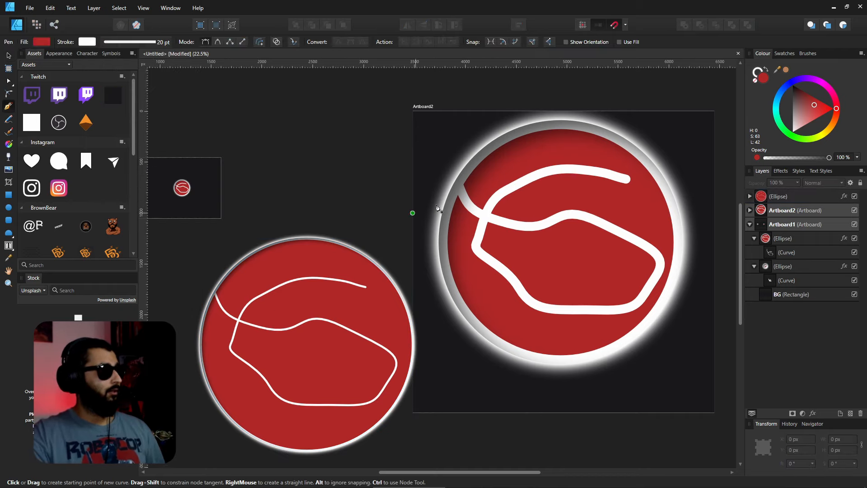
drag(508, 232, 373, 201)
click(472, 181)
click(374, 220)
drag(385, 336, 499, 353)
drag(534, 303, 555, 254)
drag(547, 189, 510, 135)
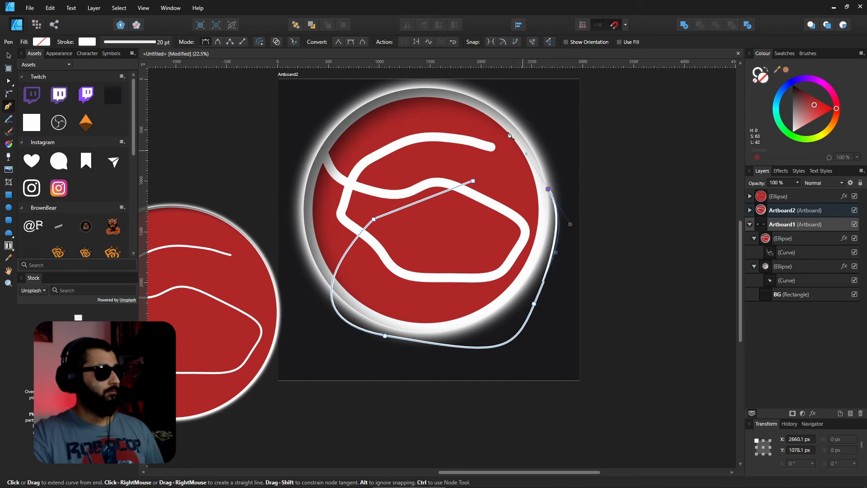
drag(442, 109, 386, 125)
drag(367, 192, 376, 220)
drag(467, 337, 493, 336)
- Examine the new curve's Scale with object stroke option and revisit the two ellipses on Artboard1
click(141, 39)
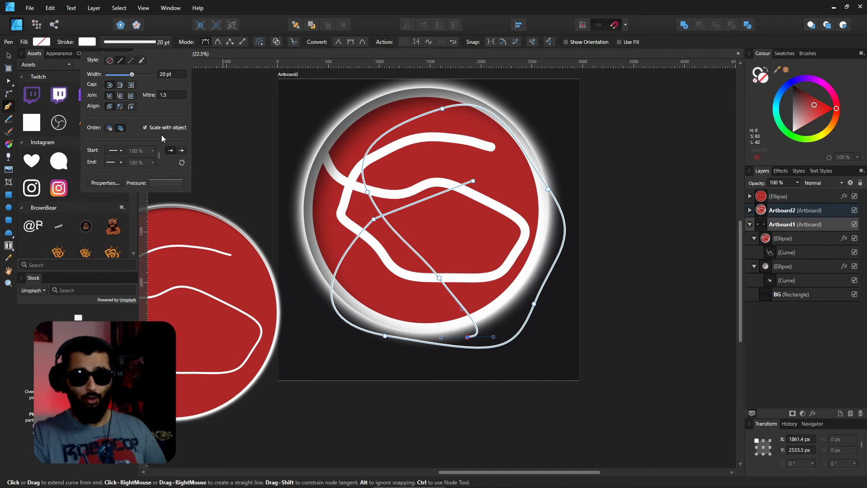
key(v)
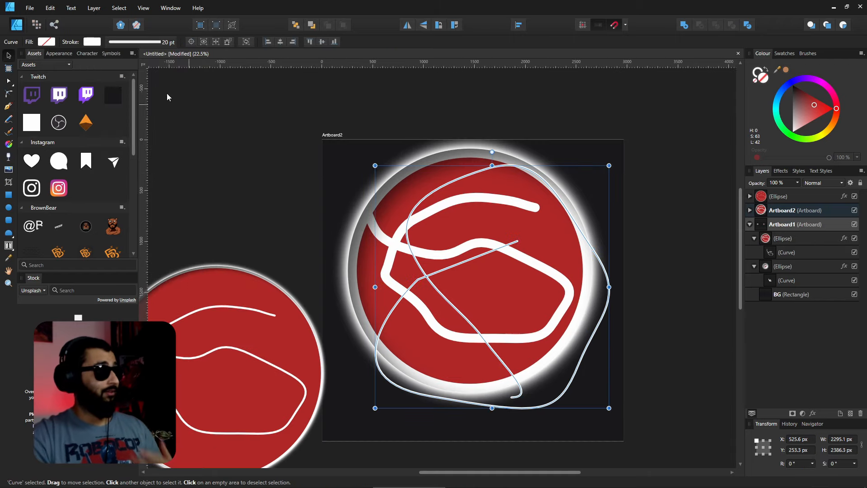
click(164, 43)
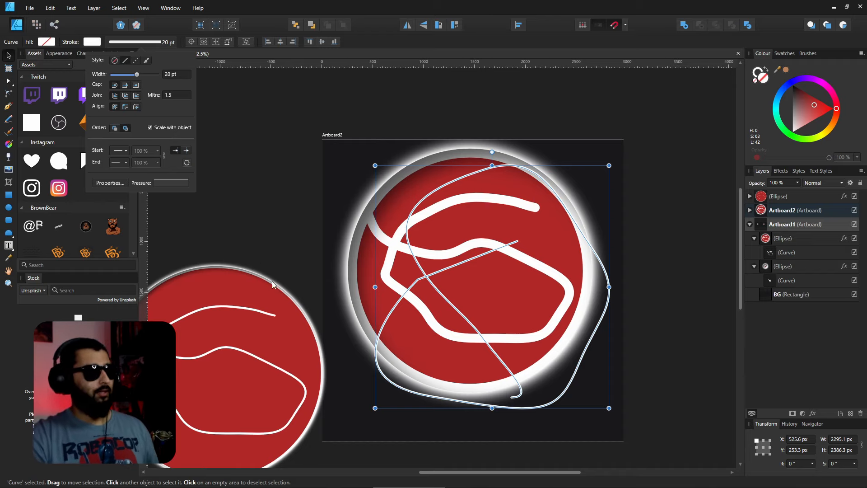
mouse_move(272, 281)
mouse_down()
mouse_move(402, 222)
mouse_move(668, 220)
mouse_up()
drag(550, 211, 542, 324)
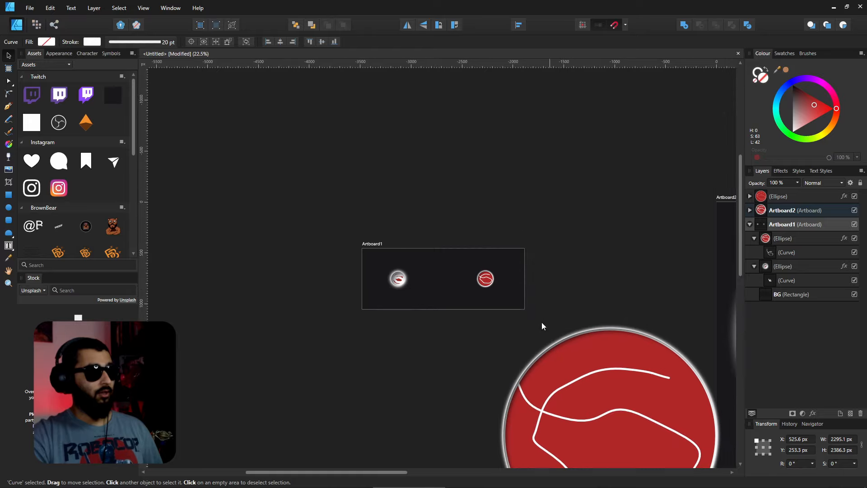
scroll(445, 293, up, 3)
scroll(456, 332, up, 2)
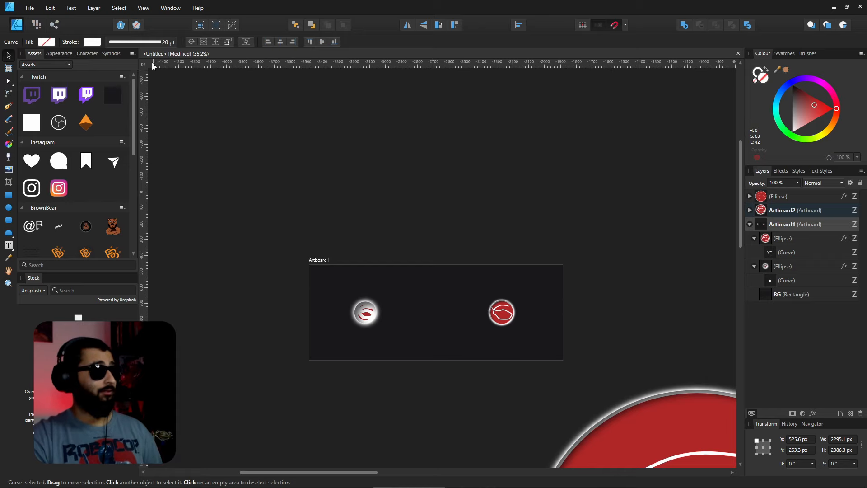
click(156, 43)
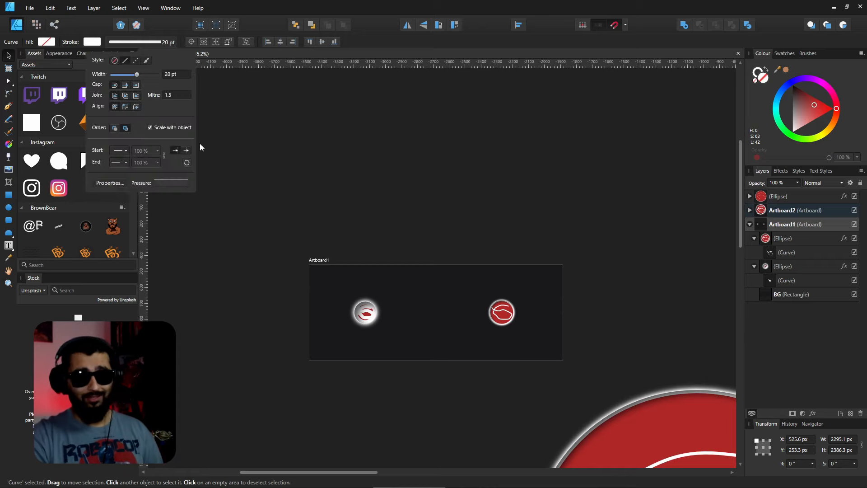